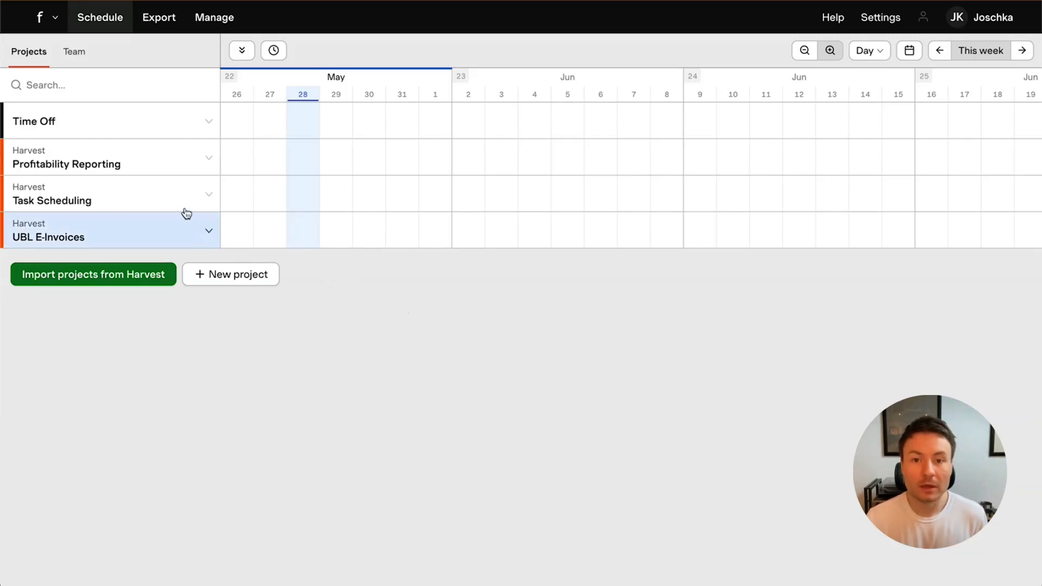
Assign a team member to the Task Scheduling project for 29–30 May 2025 and save the assignment with the Support task.
{"action": "left_click", "coordinate": [175, 191]}
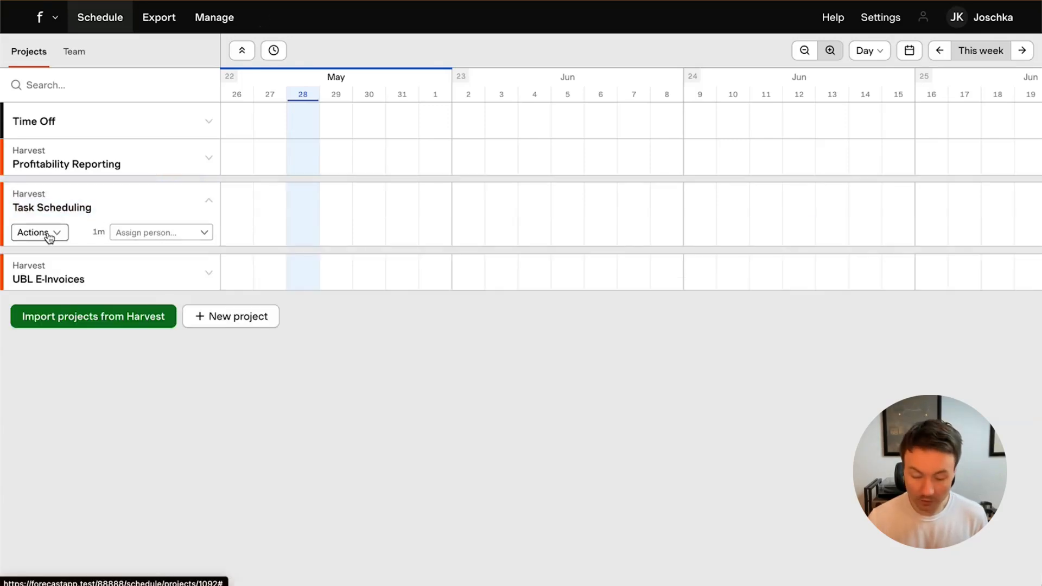
{"action": "left_click_drag", "start_coordinate": [341, 238], "coordinate": [365, 239]}
{"action": "type", "text": "nu"}
{"action": "key", "text": "BackSpace"}
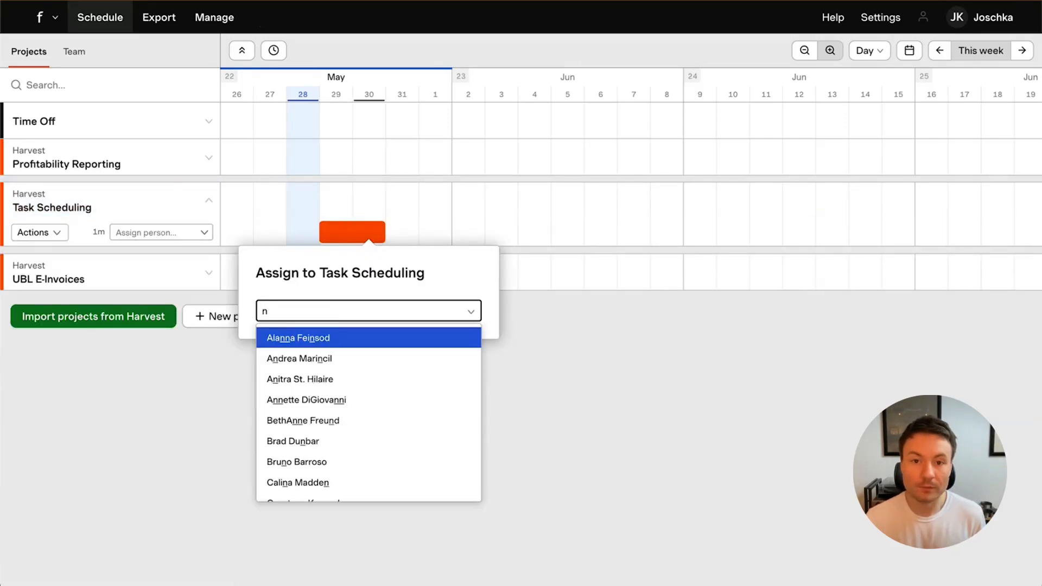
{"action": "type", "text": "ic"}
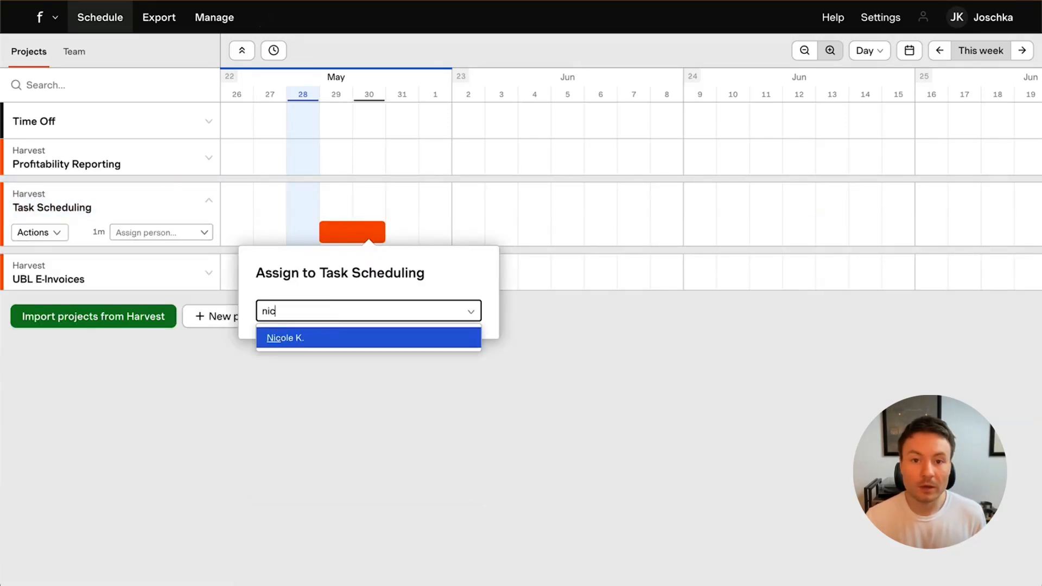
{"action": "left_click", "coordinate": [362, 338]}
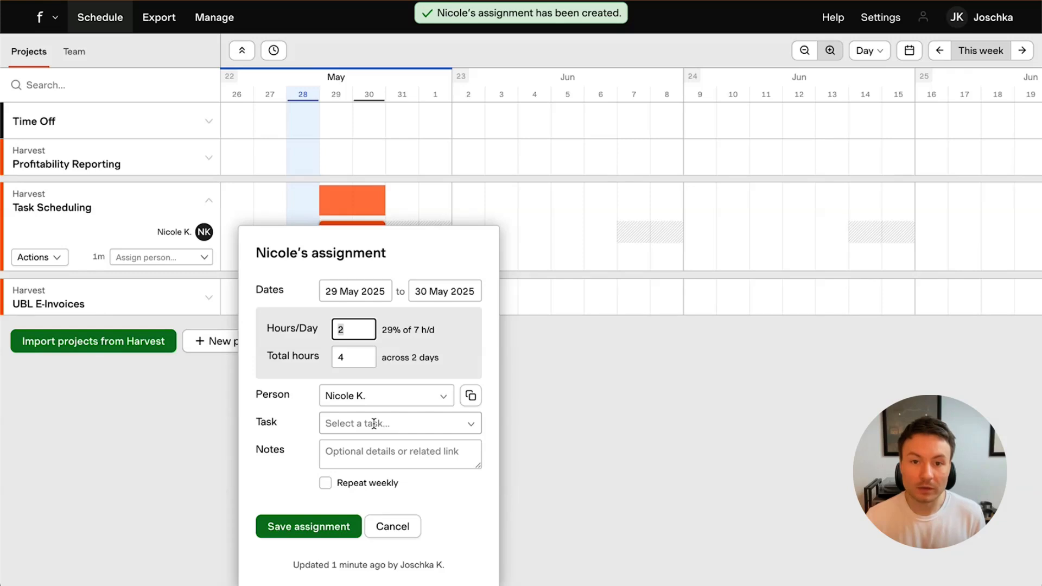
{"action": "left_click", "coordinate": [385, 423]}
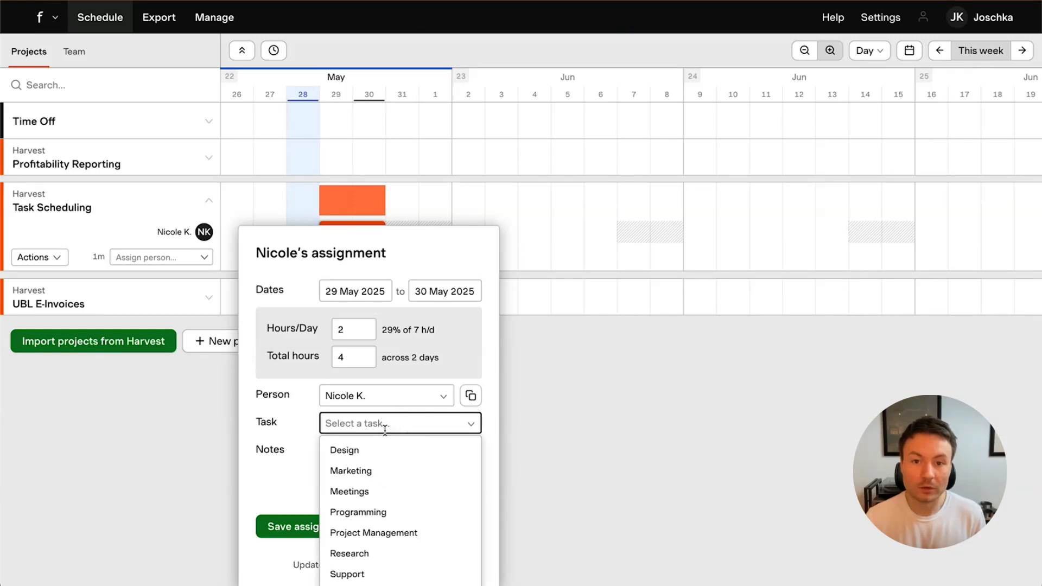
{"action": "left_click", "coordinate": [374, 575]}
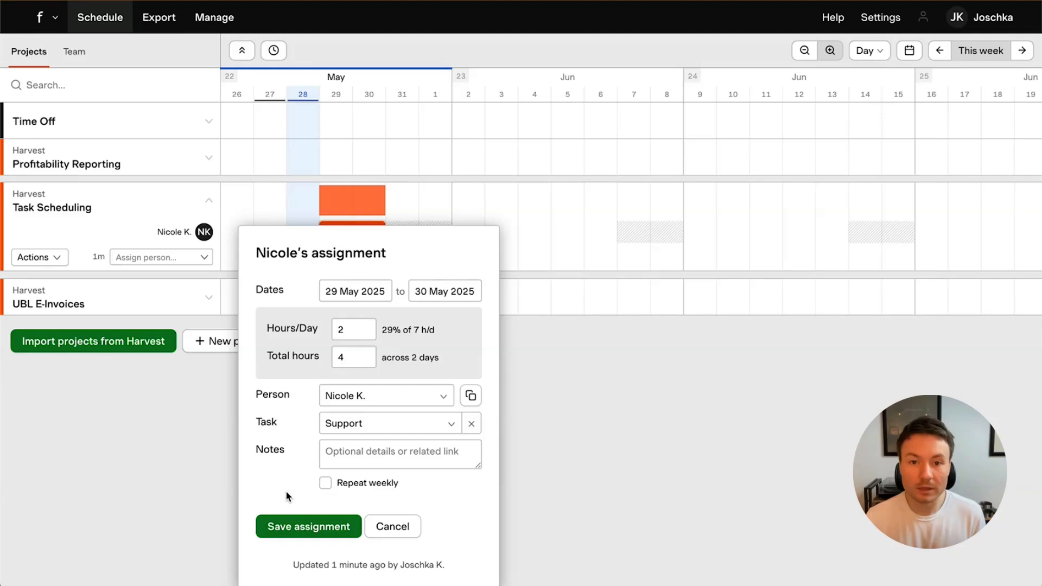
{"action": "left_click", "coordinate": [307, 528]}
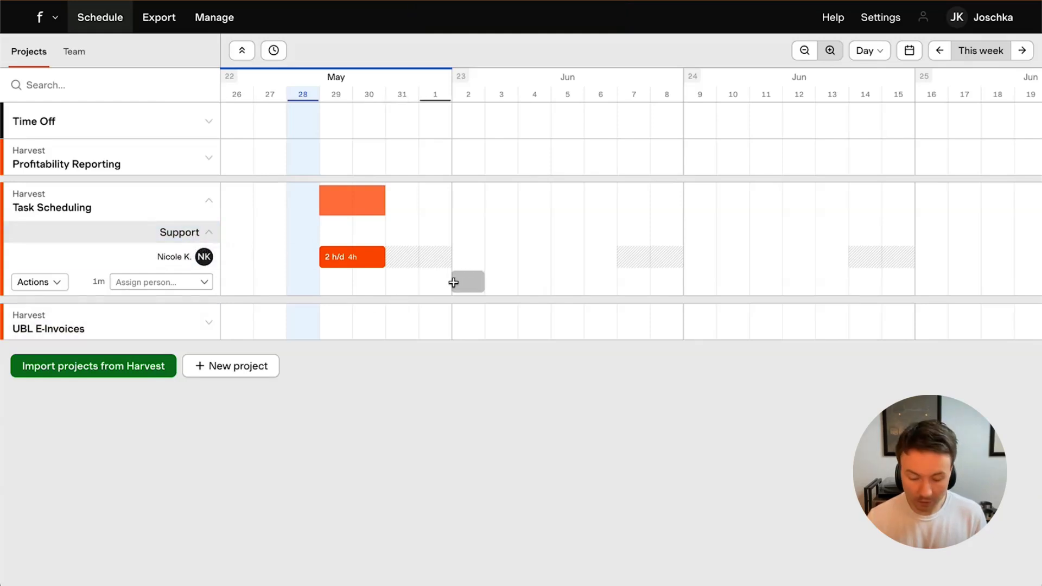
Assign a second team member to Task Scheduling for 2–4 June 2025 and save the assignment with the Support task.
{"action": "left_click_drag", "start_coordinate": [463, 283], "coordinate": [544, 282]}
{"action": "type", "text": "yit"}
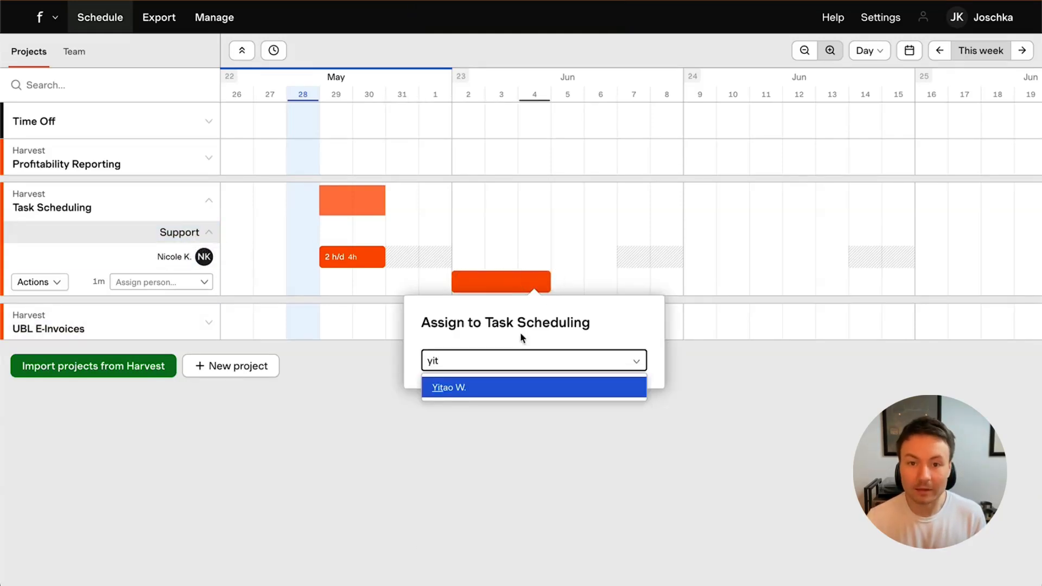
{"action": "left_click", "coordinate": [512, 392]}
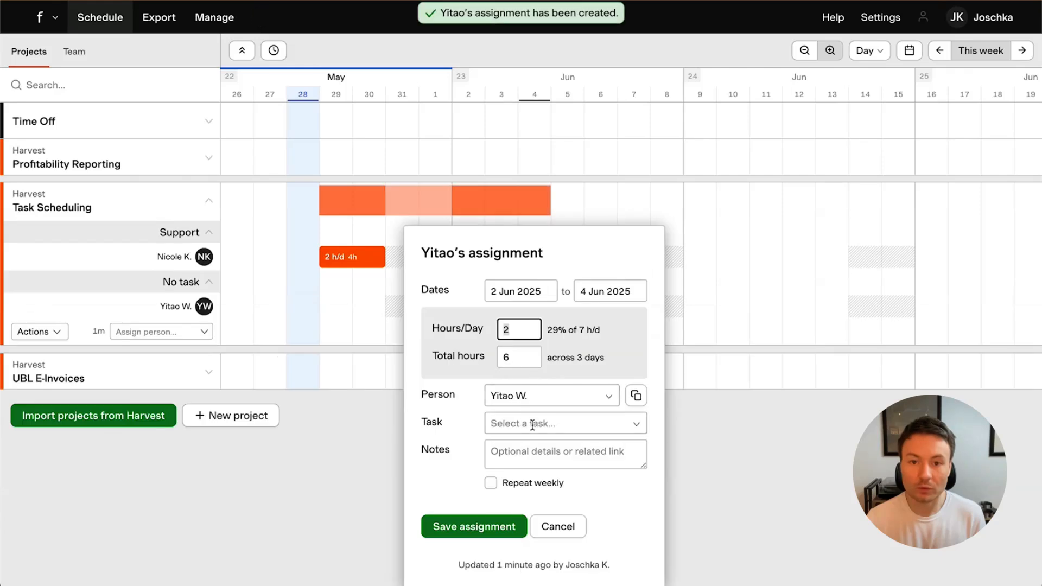
{"action": "left_click", "coordinate": [532, 425]}
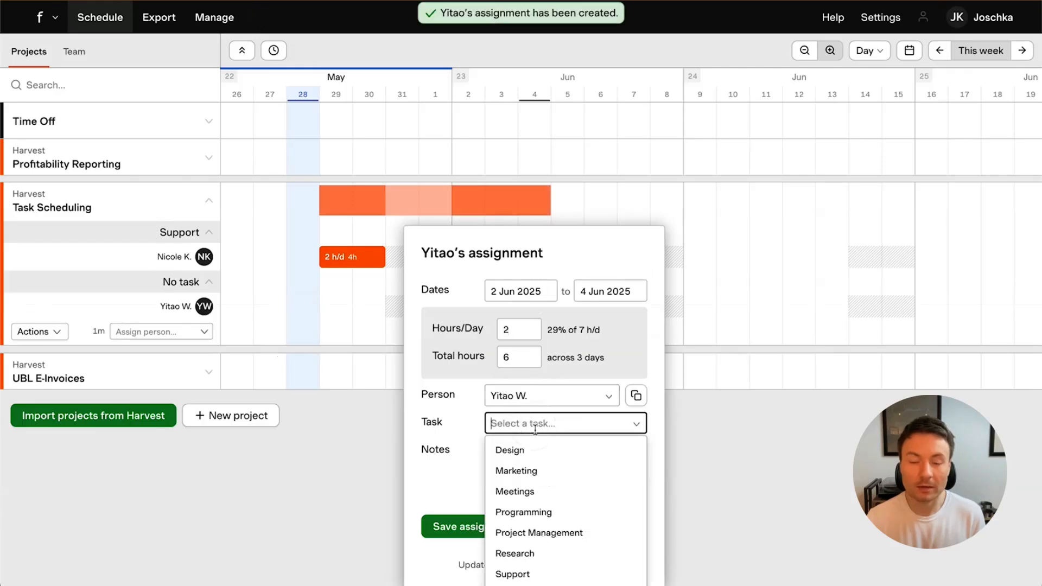
{"action": "left_click", "coordinate": [556, 574]}
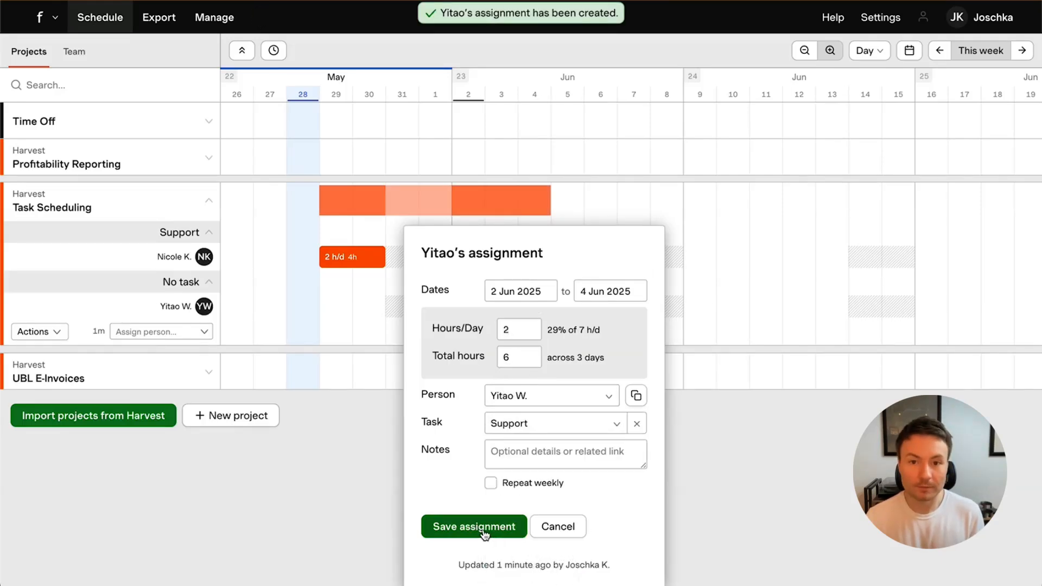
{"action": "left_click", "coordinate": [481, 526]}
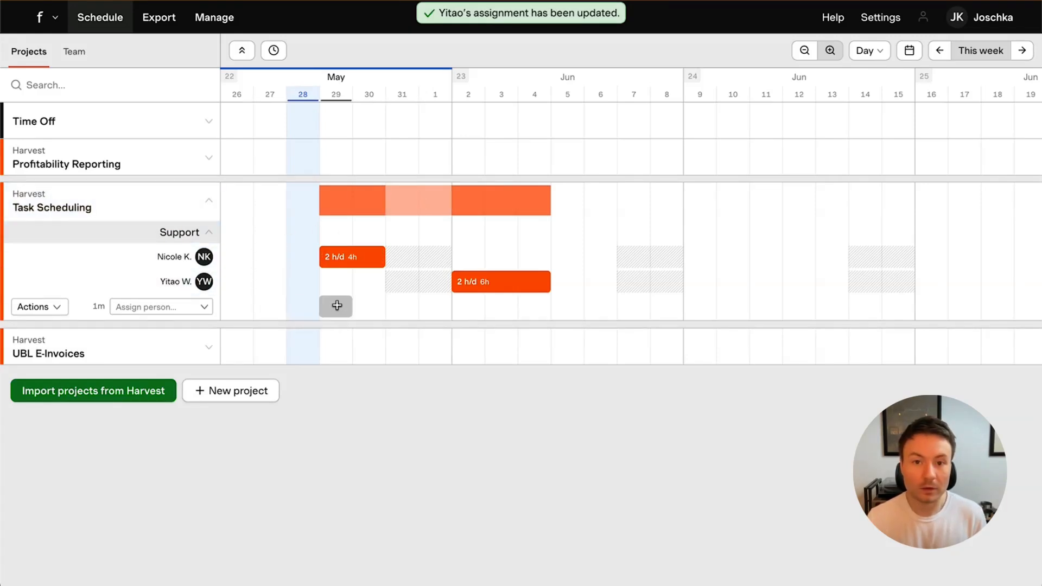
Add another Task Scheduling assignment for the second team member on 29–30 May 2025, with Research as the task.
{"action": "left_click_drag", "start_coordinate": [338, 305], "coordinate": [365, 307]}
{"action": "type", "text": "yi"}
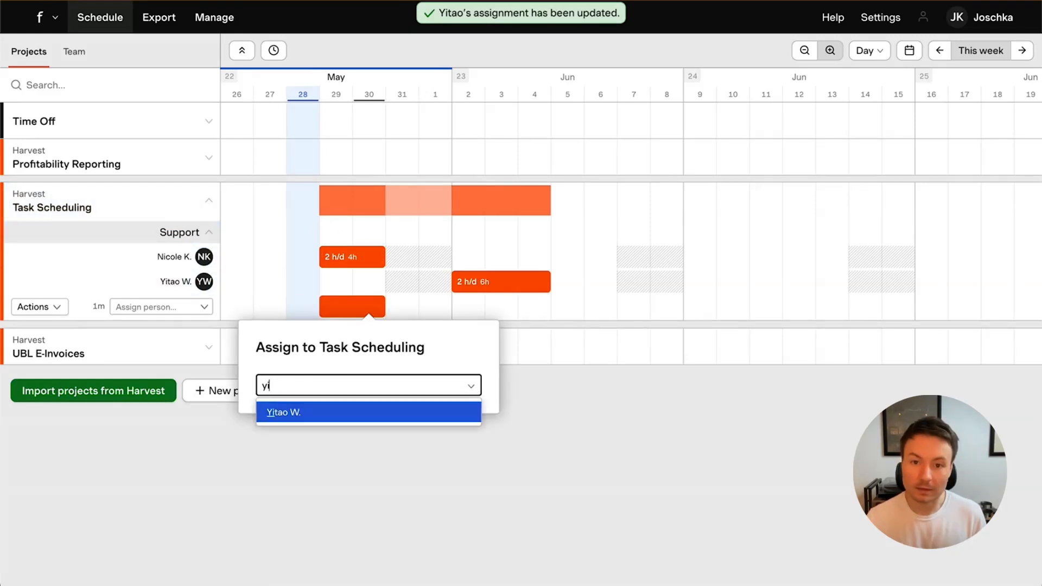
{"action": "left_click", "coordinate": [351, 419]}
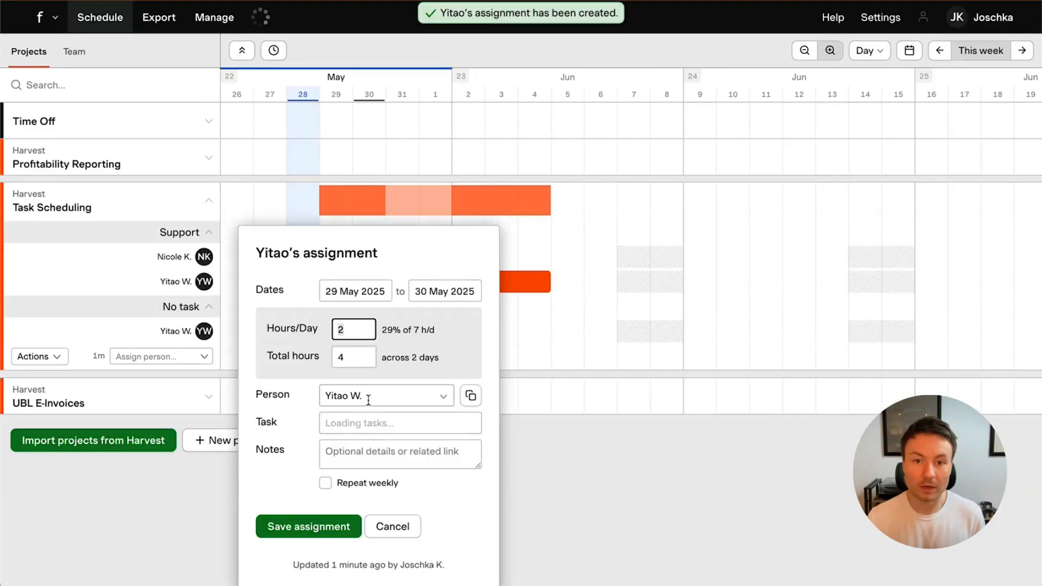
{"action": "left_click", "coordinate": [386, 423]}
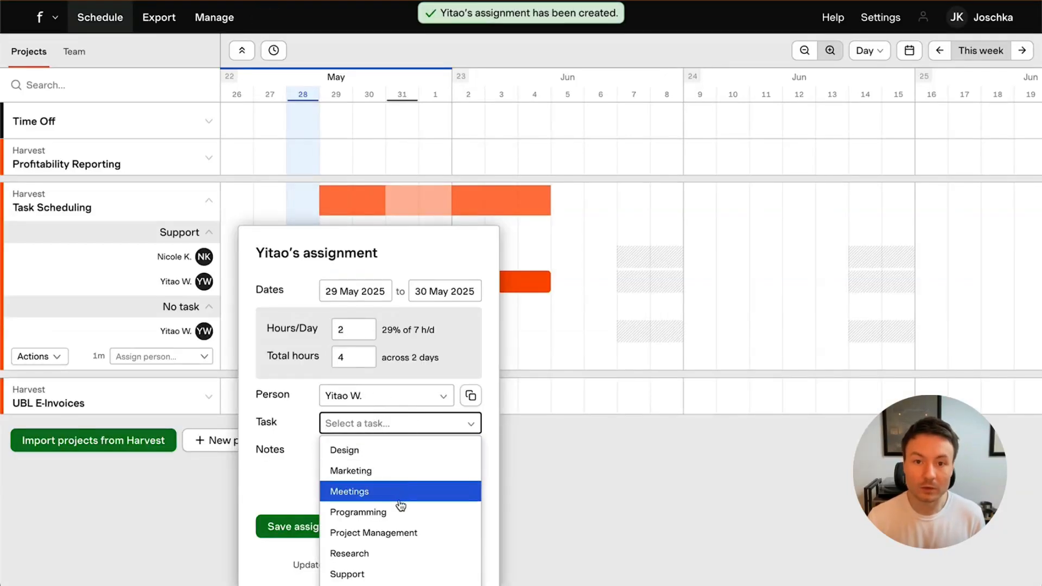
{"action": "left_click", "coordinate": [398, 554]}
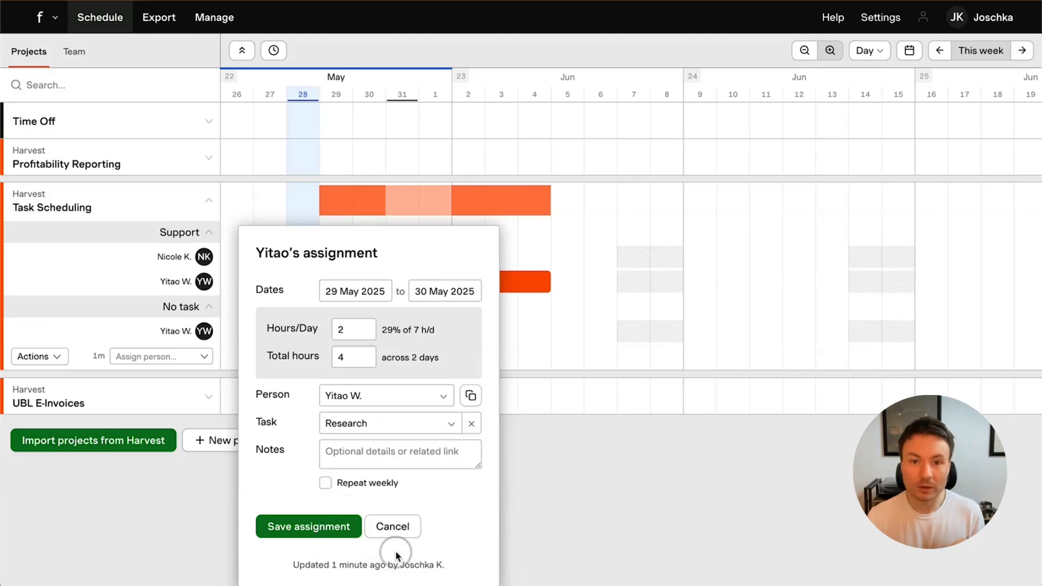
{"action": "left_click", "coordinate": [304, 522]}
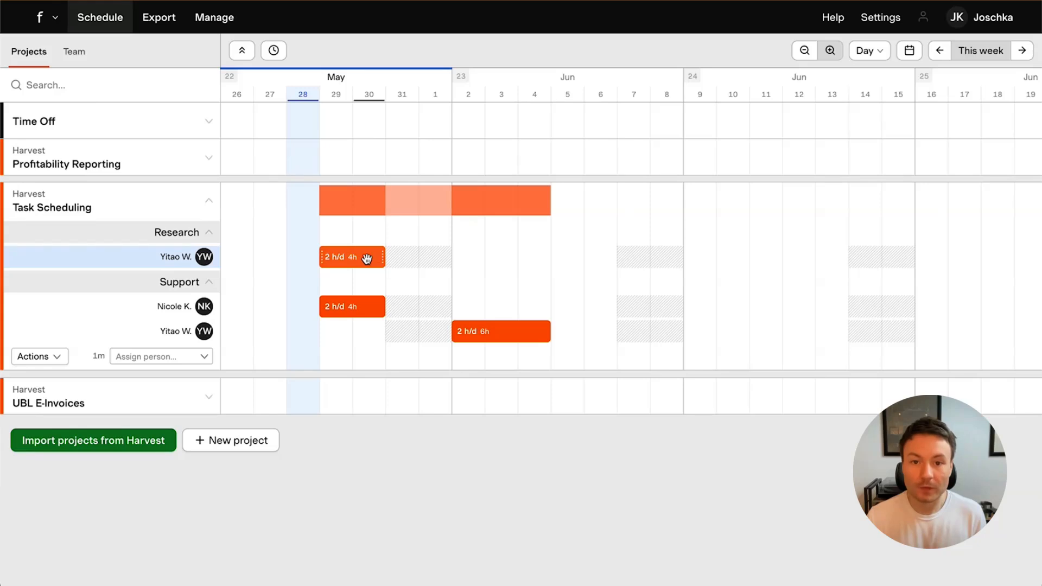
Move the Research assignment to 2–3 June 2025 and save the update.
{"action": "left_click_drag", "start_coordinate": [366, 258], "coordinate": [488, 253]}
{"action": "left_click", "coordinate": [488, 256]}
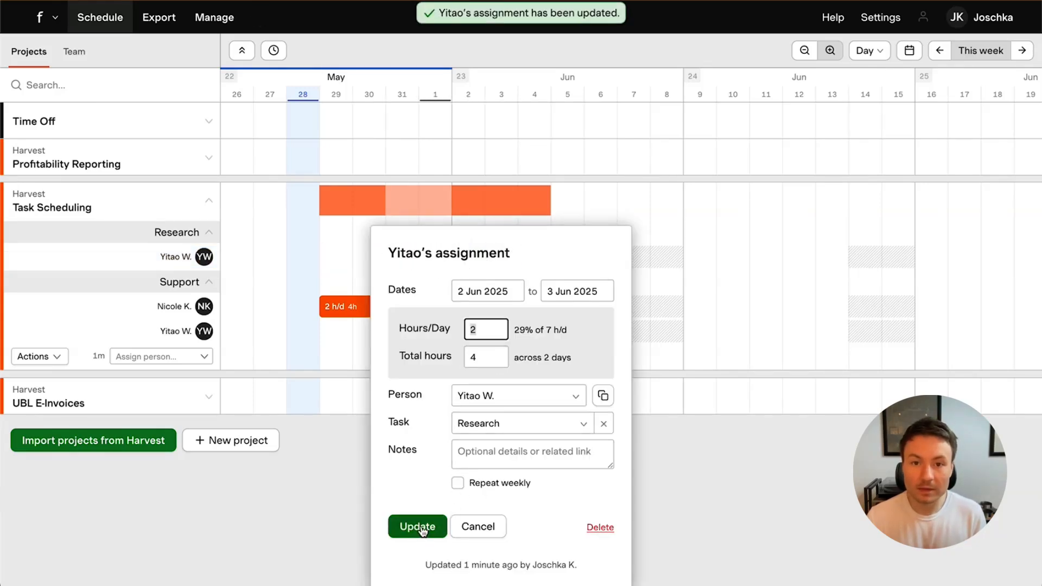
{"action": "left_click", "coordinate": [424, 527]}
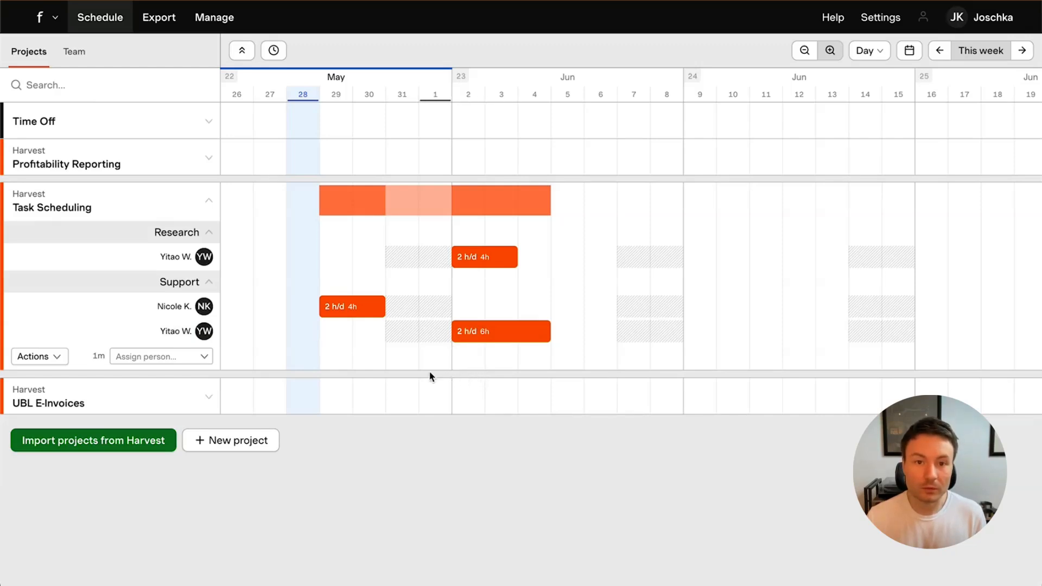
From the second team member's own schedule, assign them to Profitability Reporting for 9–12 June 2025 without a task.
{"action": "left_click", "coordinate": [176, 332]}
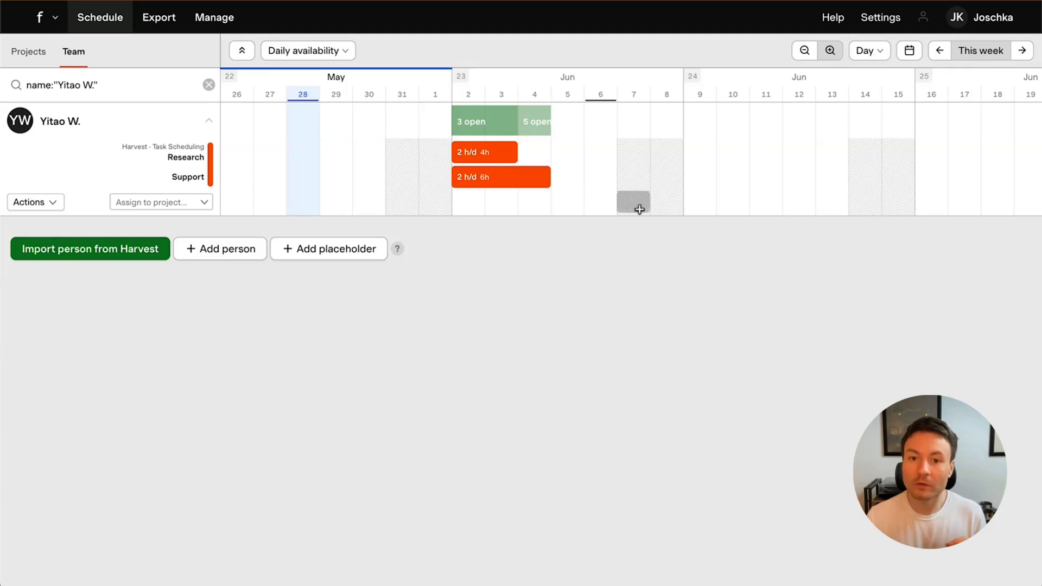
{"action": "left_click_drag", "start_coordinate": [710, 205], "coordinate": [809, 205]}
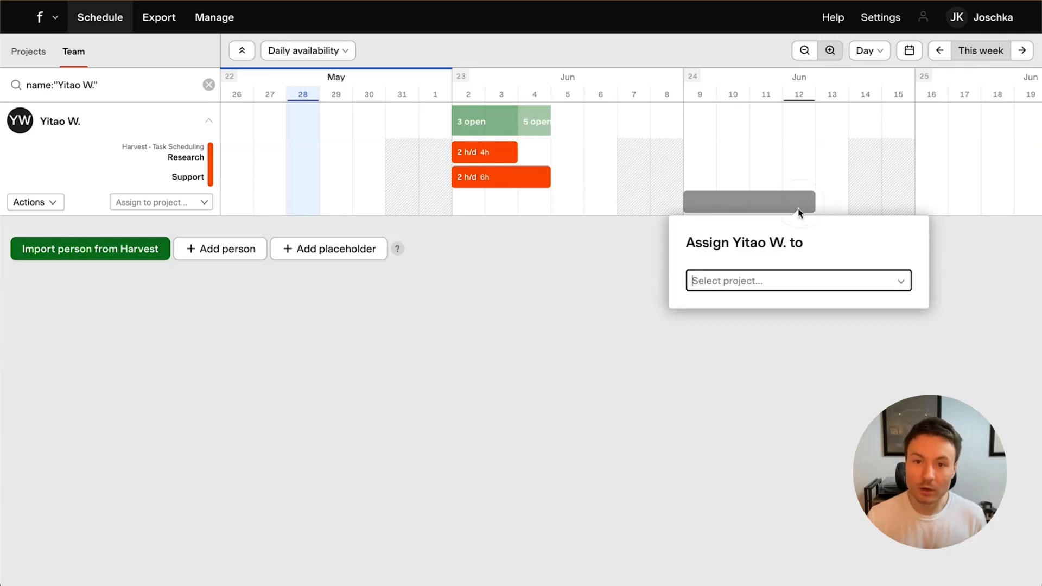
{"action": "left_click", "coordinate": [763, 282]}
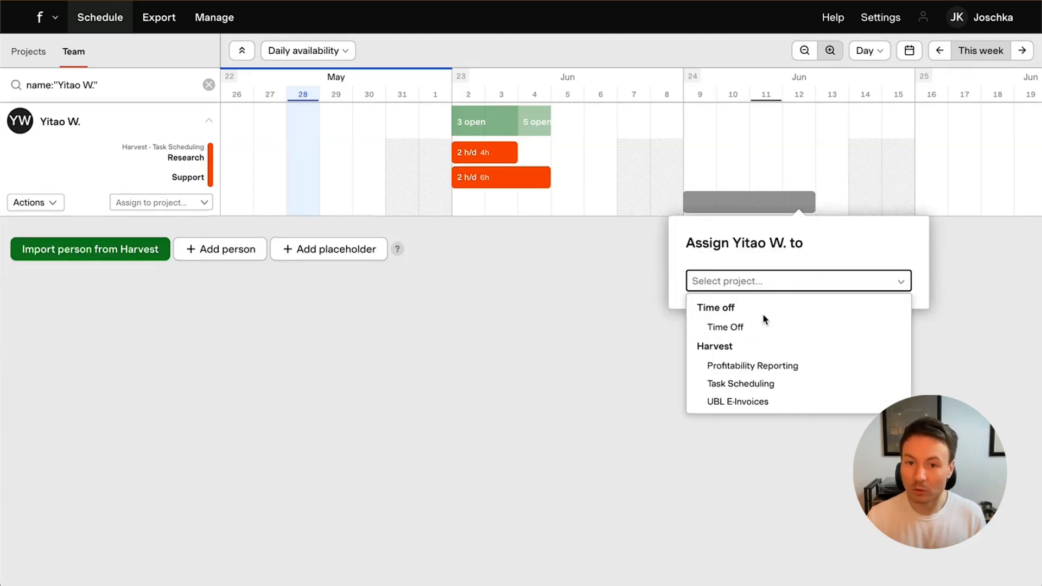
{"action": "left_click", "coordinate": [761, 366]}
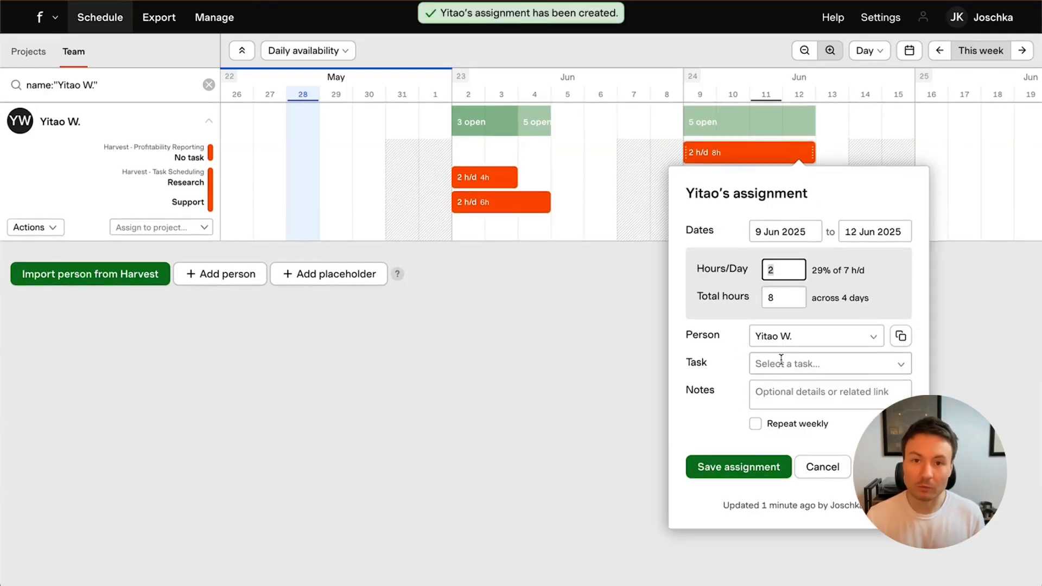
{"action": "left_click", "coordinate": [760, 468]}
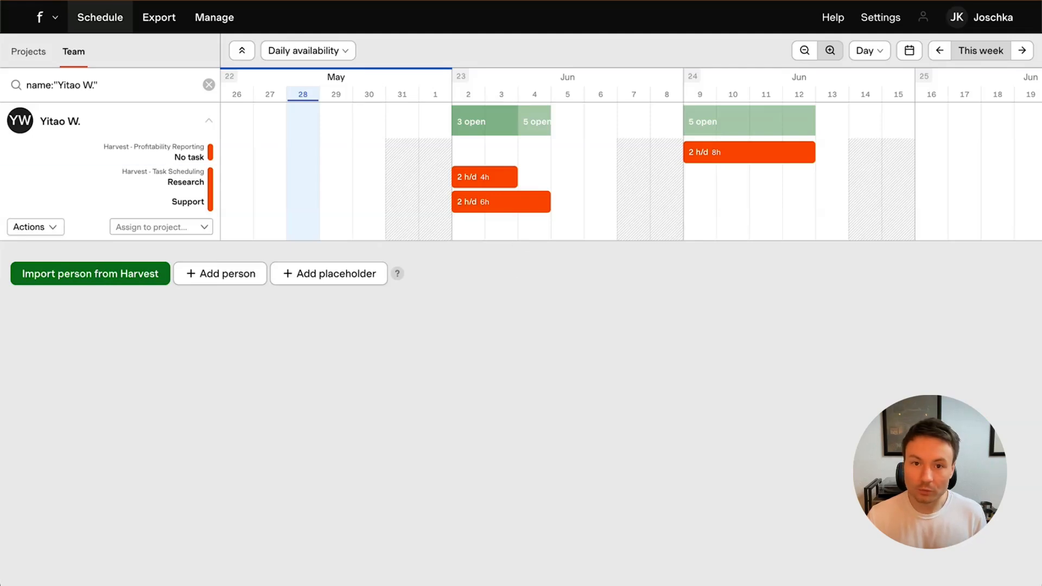
Switch to Harvest, add the Business Development task to the Task Scheduling project and save the project.
{"action": "left_click", "coordinate": [309, 0]}
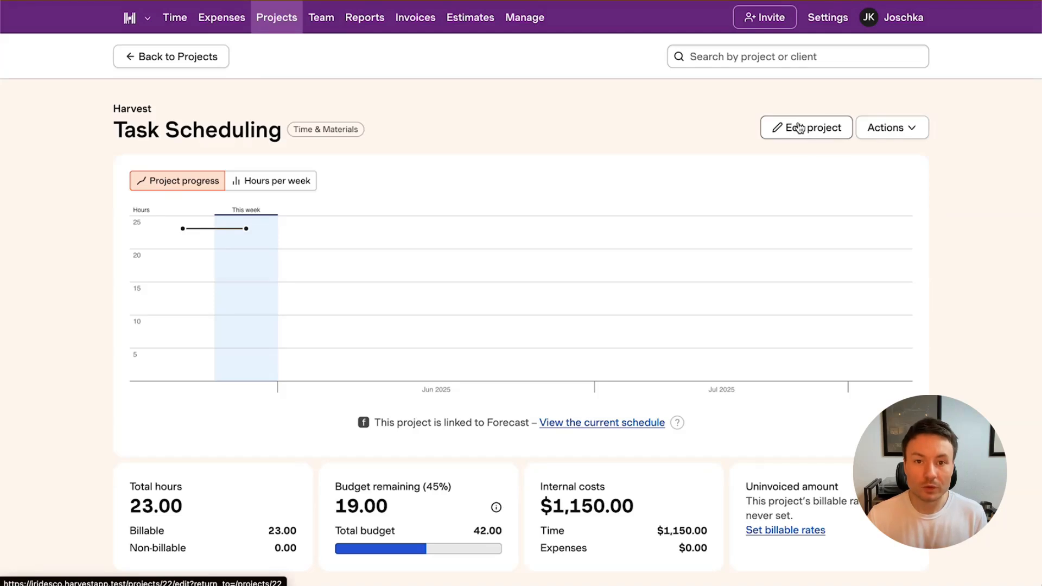
{"action": "scroll", "coordinate": [89, 215], "scroll_direction": "down", "scroll_amount": 8}
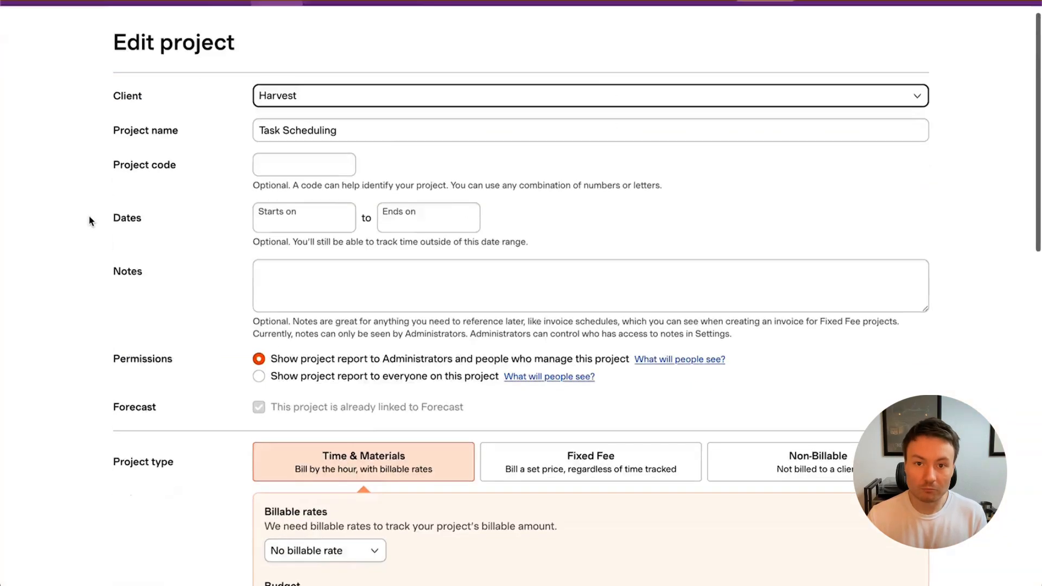
{"action": "scroll", "coordinate": [89, 215], "scroll_direction": "down", "scroll_amount": 5}
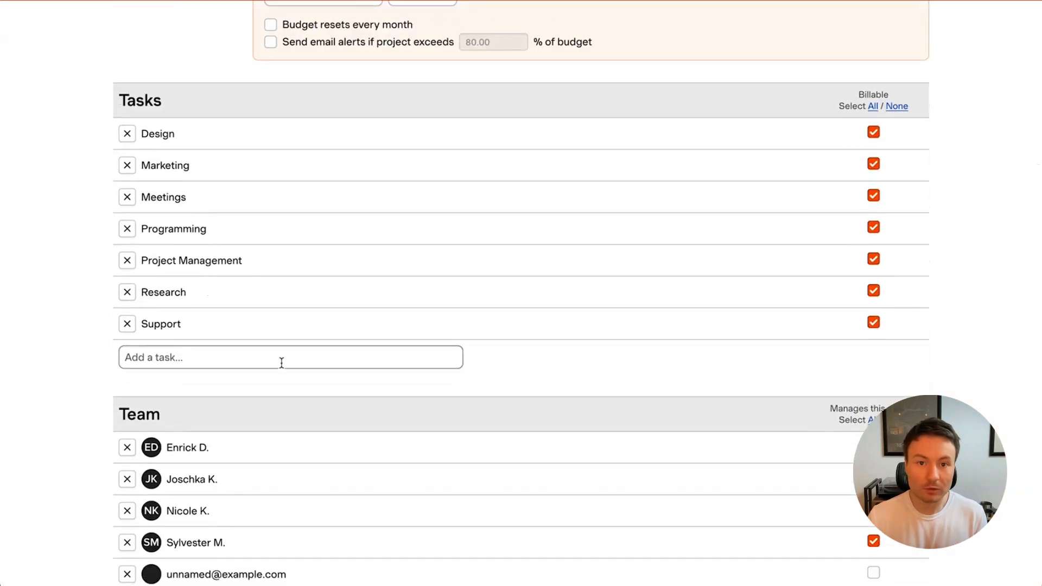
{"action": "left_click", "coordinate": [277, 360]}
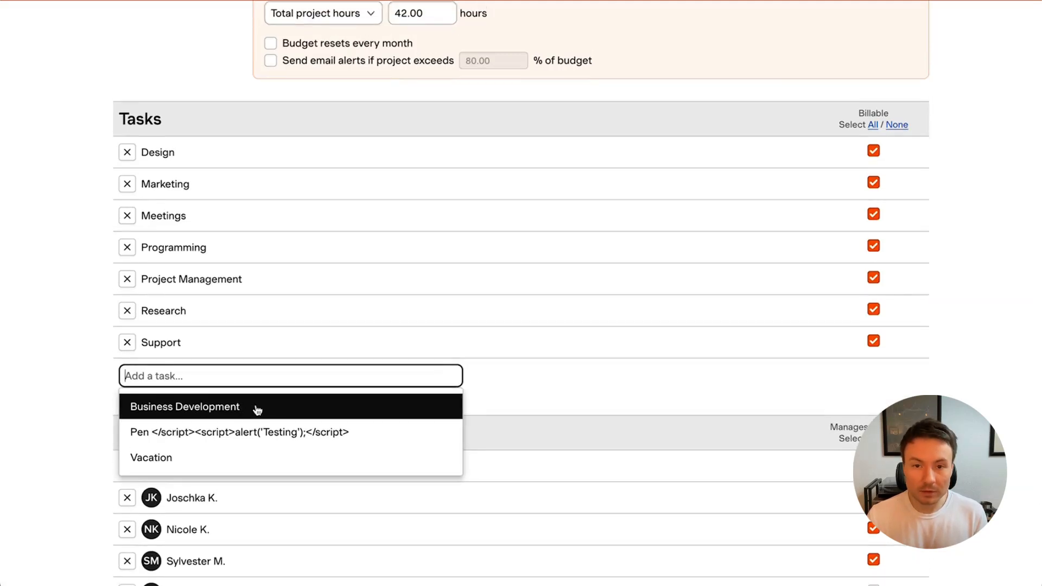
{"action": "left_click", "coordinate": [258, 410]}
{"action": "scroll", "coordinate": [94, 394], "scroll_direction": "down", "scroll_amount": 3}
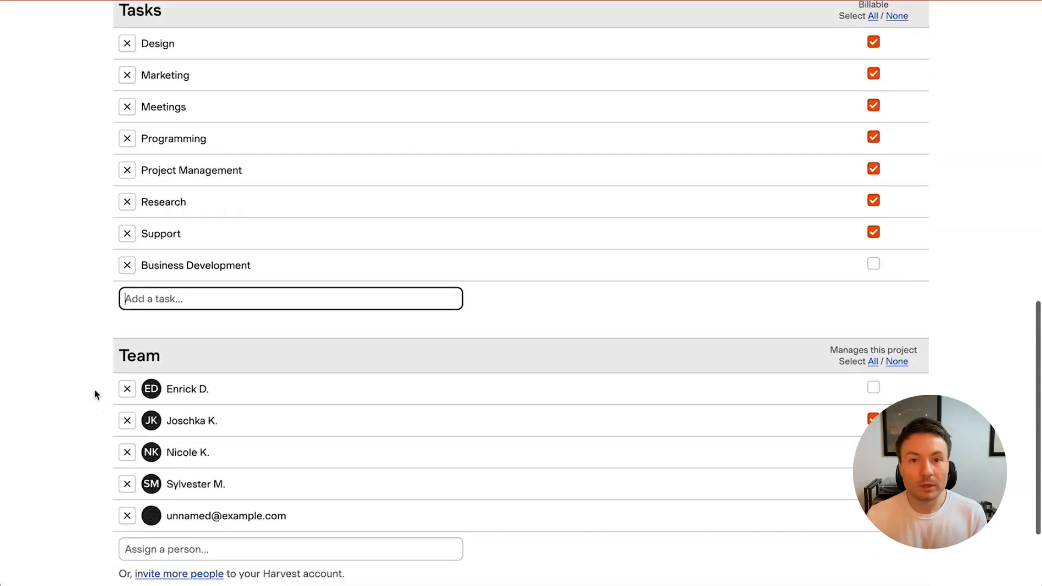
{"action": "left_click", "coordinate": [168, 496]}
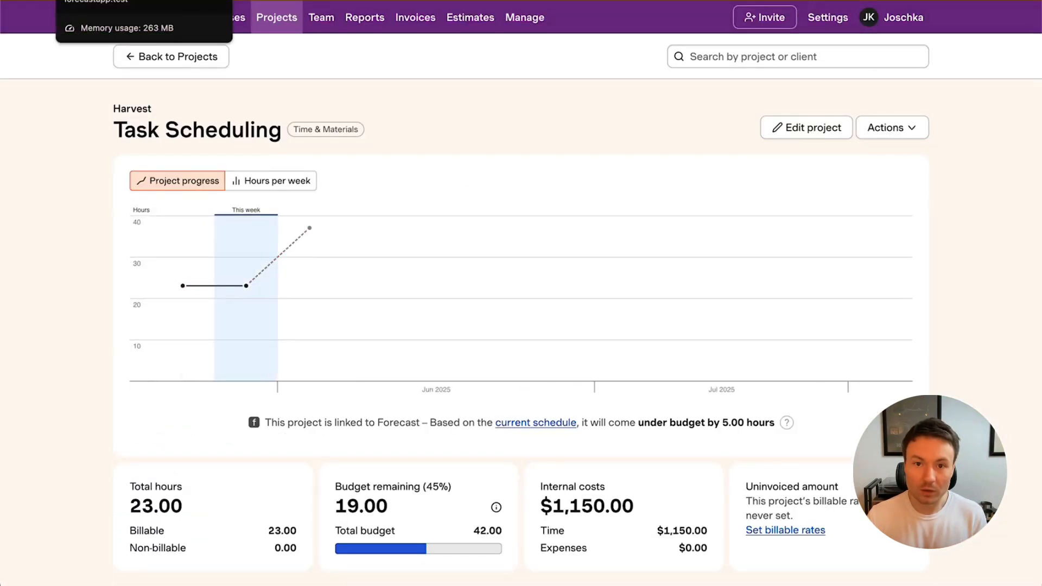
Back in Forecast, assign the same team member to Task Scheduling for 9–11 June 2025 with the Business Development task.
{"action": "left_click", "coordinate": [114, 1]}
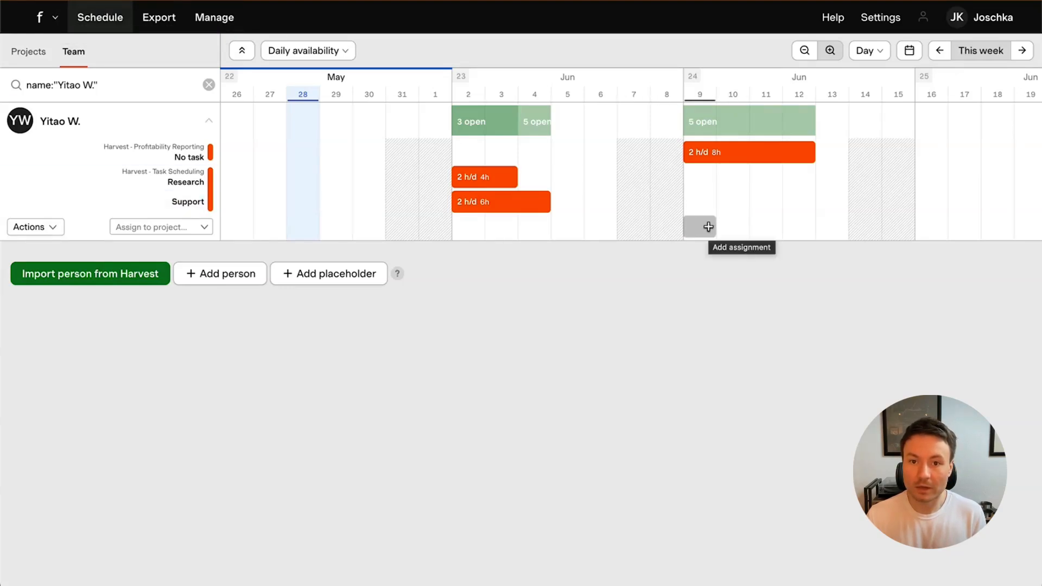
{"action": "left_click_drag", "start_coordinate": [706, 227], "coordinate": [768, 225]}
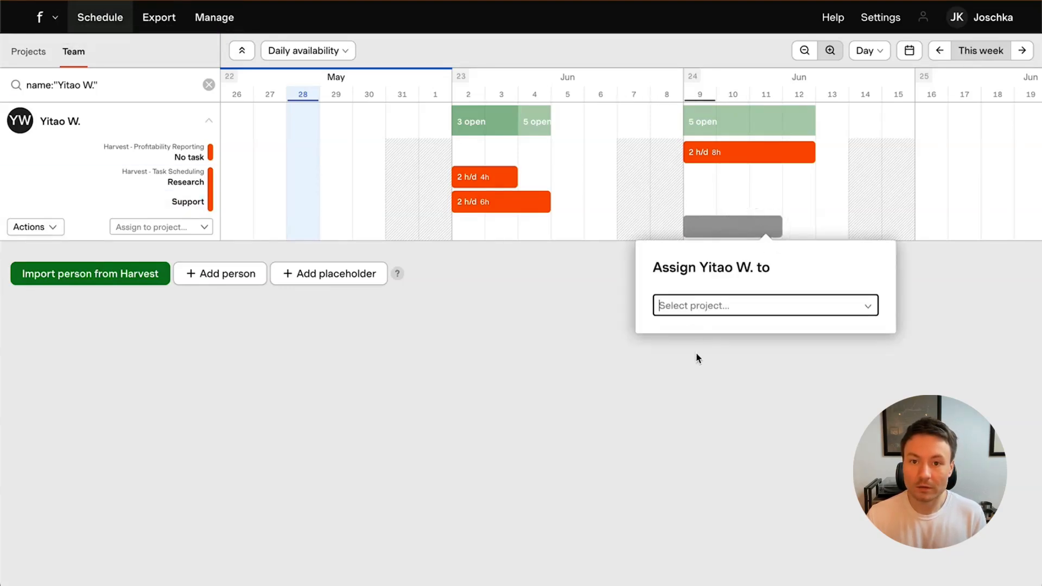
{"action": "left_click", "coordinate": [689, 305]}
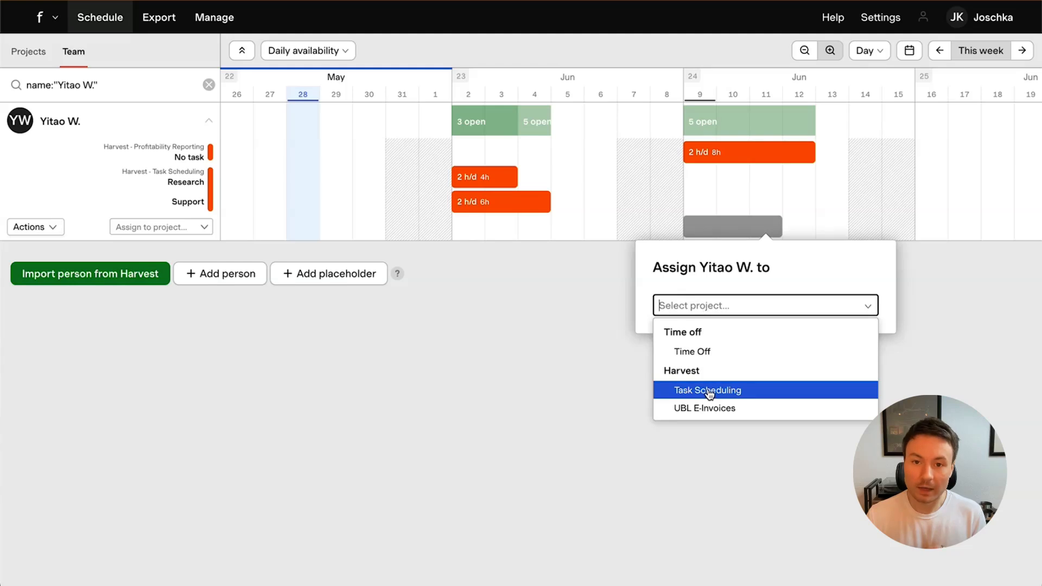
{"action": "left_click", "coordinate": [709, 391]}
{"action": "left_click", "coordinate": [758, 423]}
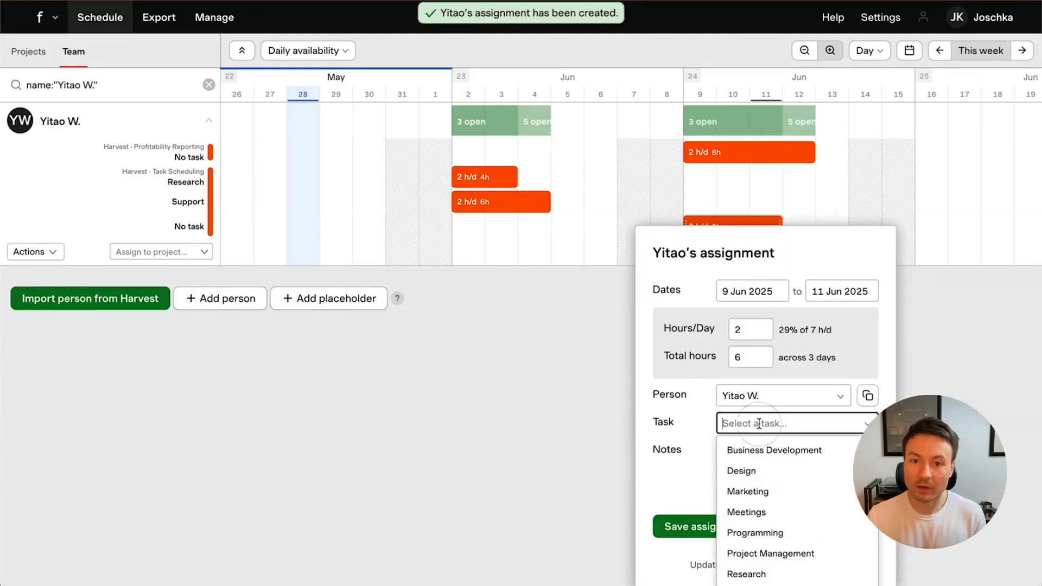
{"action": "left_click", "coordinate": [810, 455]}
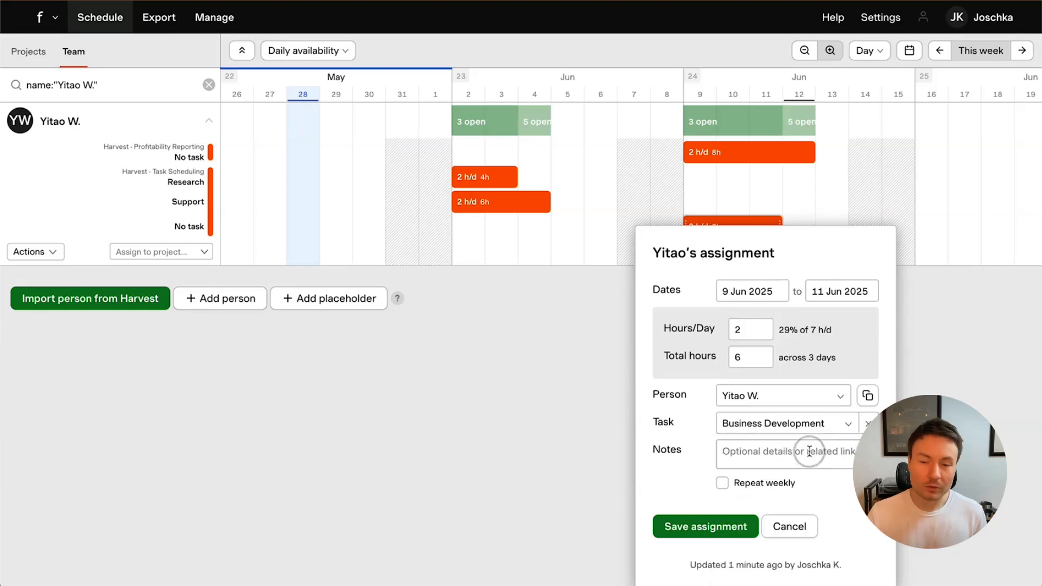
{"action": "left_click", "coordinate": [723, 524]}
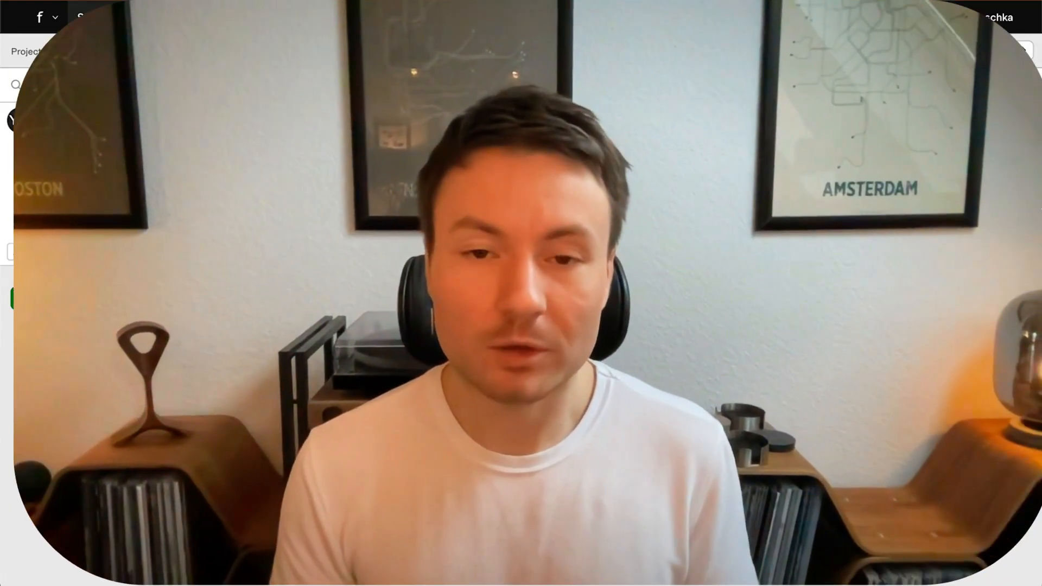